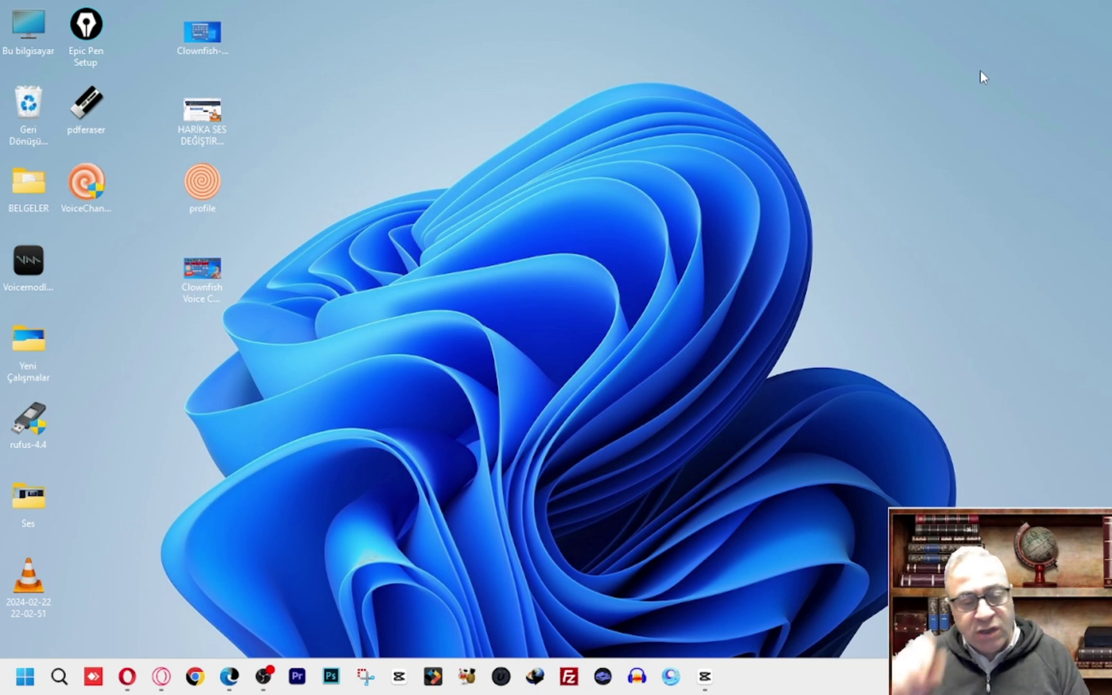
View the Clownfish Voice Changer 1.80 download page in the browser and return to the desktop
key("alt+Tab")
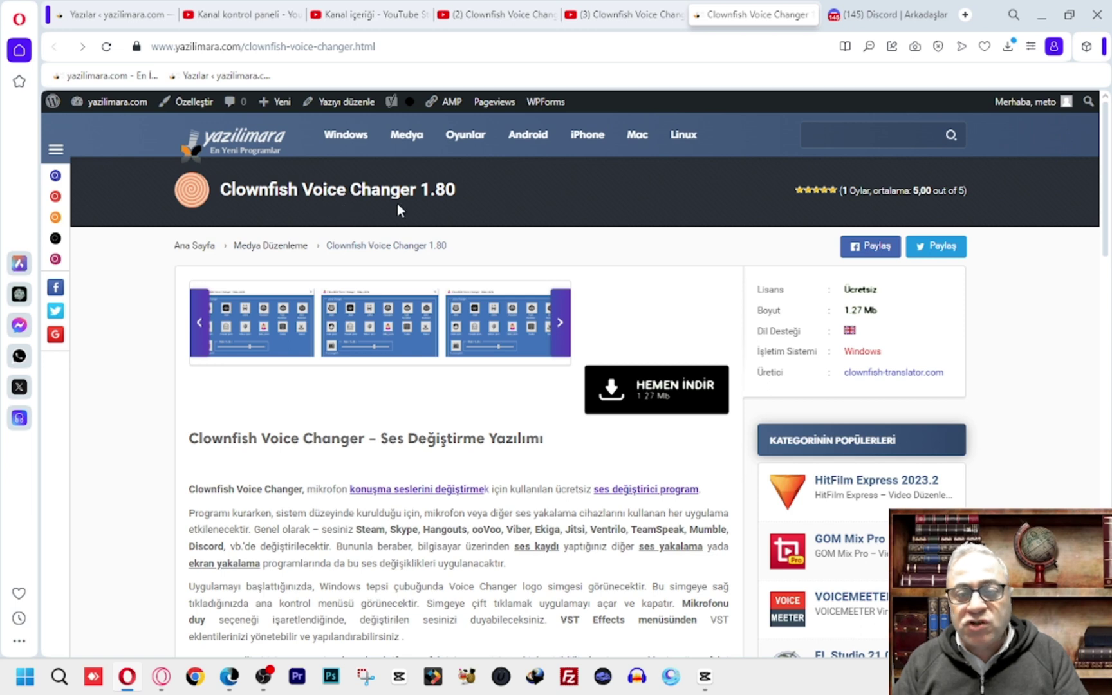
left_click(1041, 14)
left_click_drag(100, 175, 444, 39)
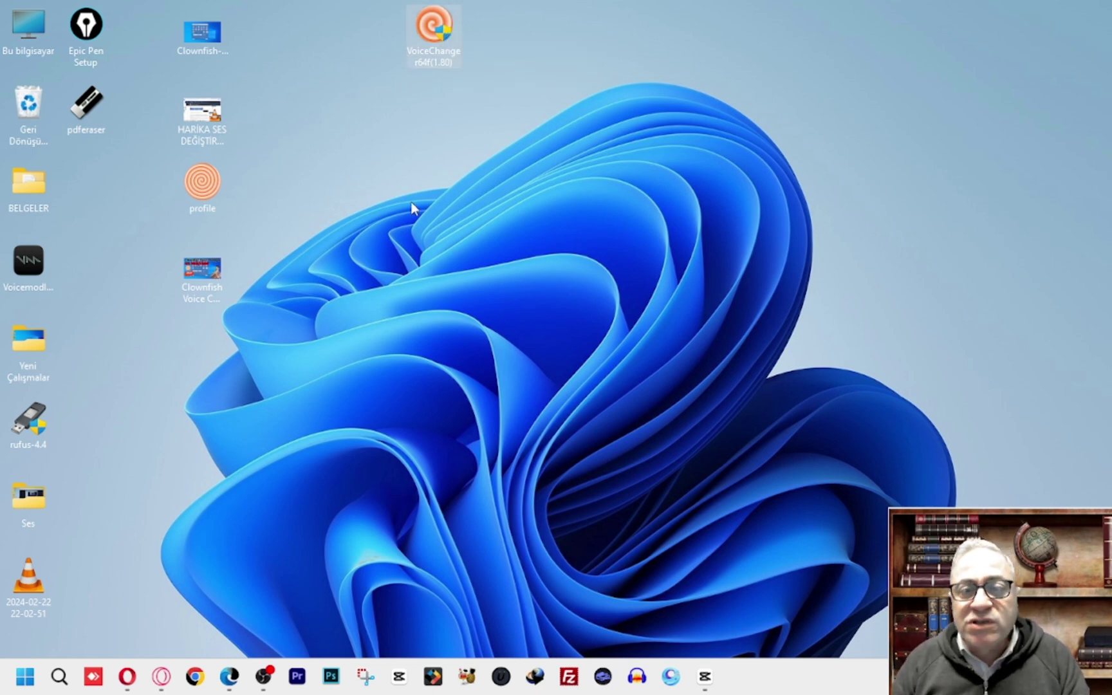
left_click_drag(434, 29, 90, 169)
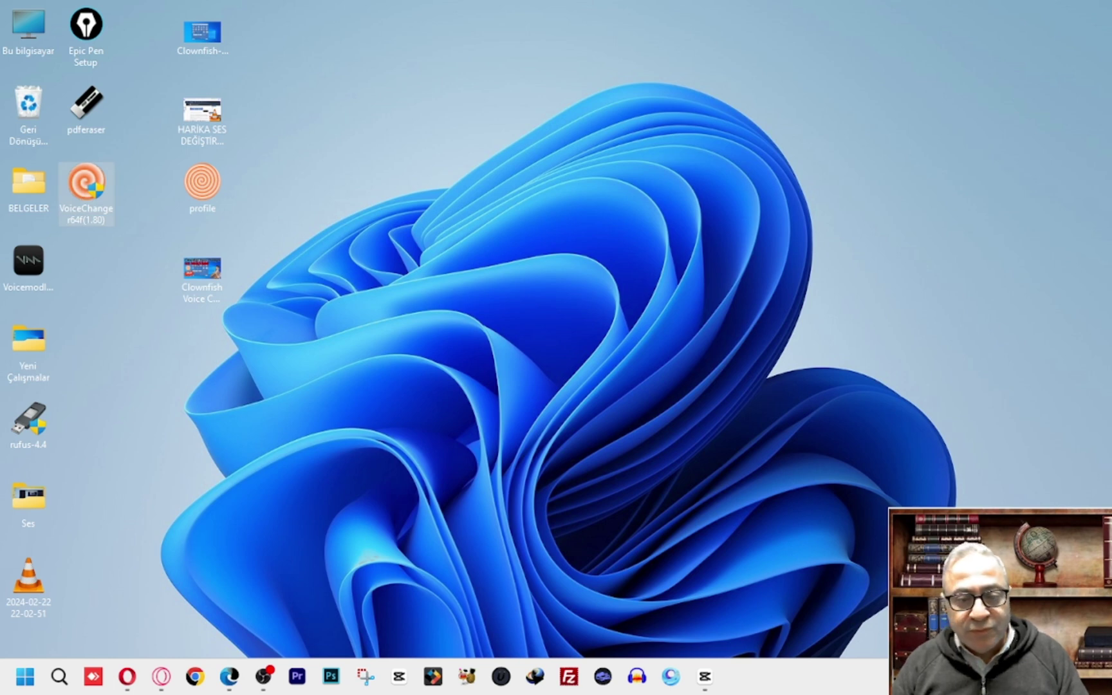
Install Clownfish Voice Changer 1.80 with all components in C:\Program Files (x86)\ClownfishVoiceChanger and finish the setup
key("Return")
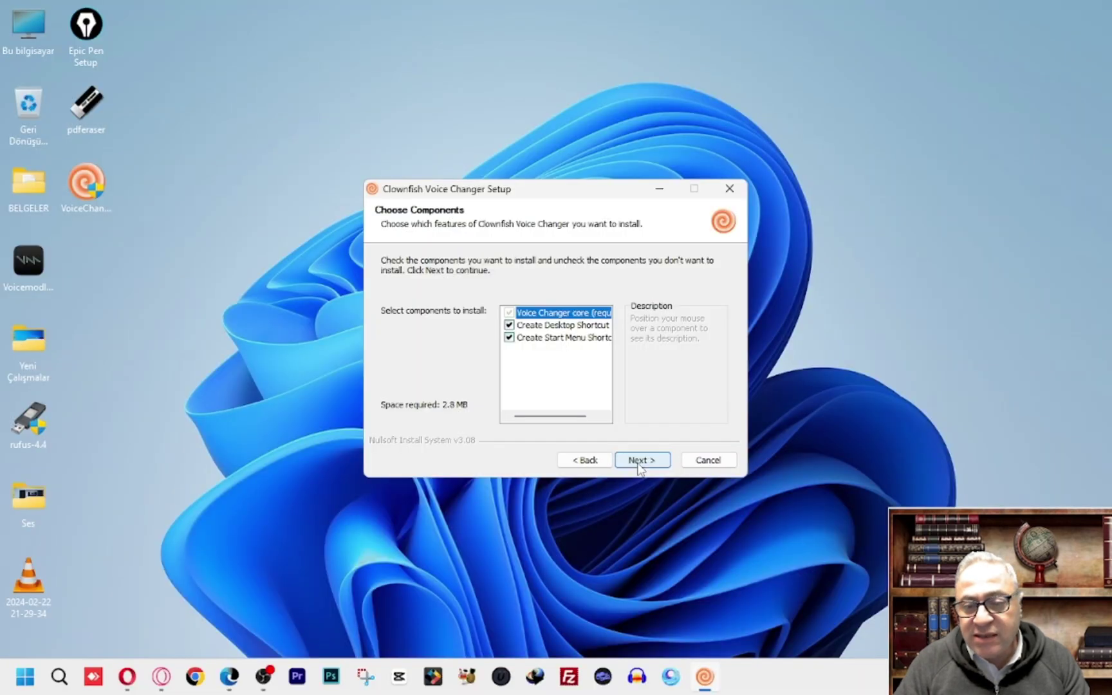
left_click(649, 460)
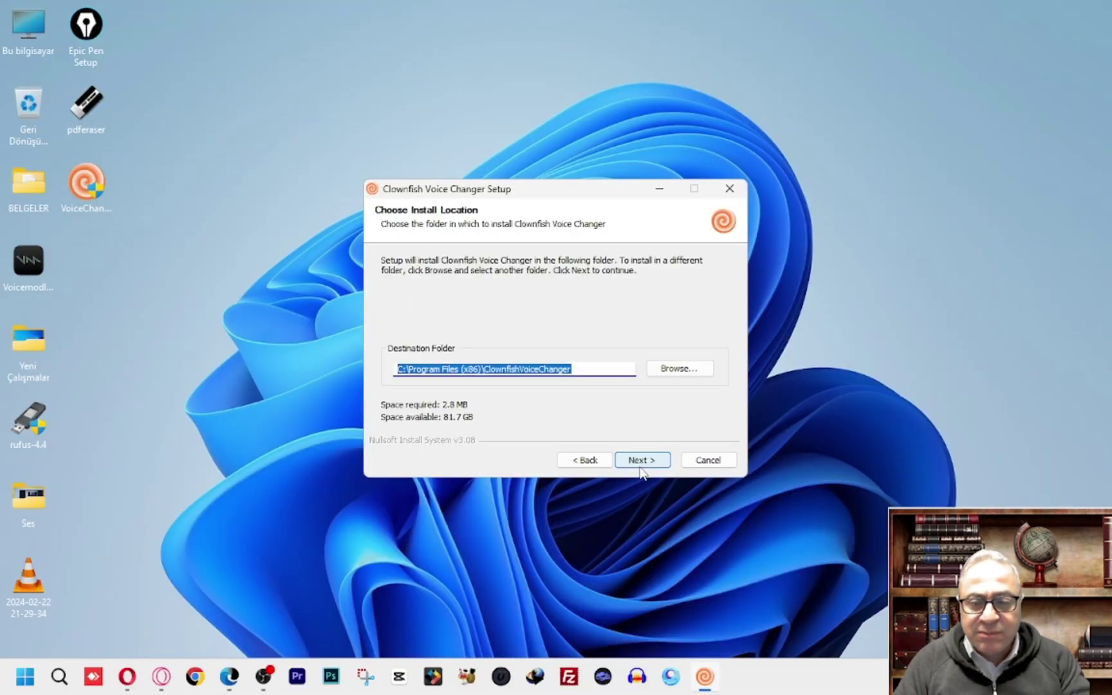
left_click(650, 460)
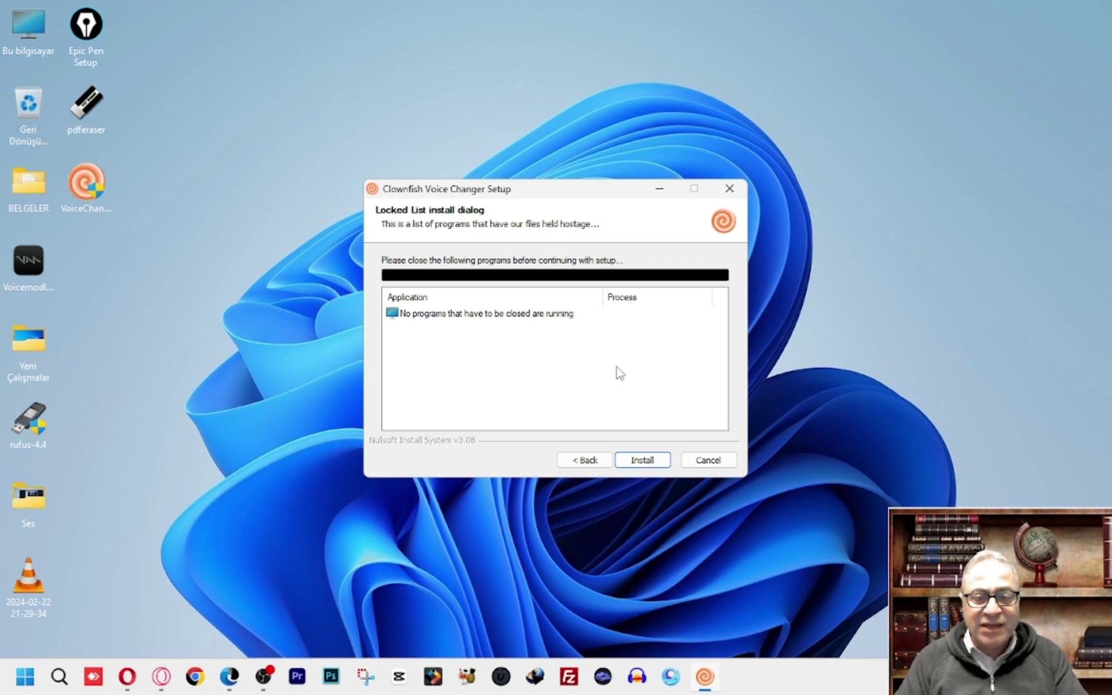
left_click(648, 461)
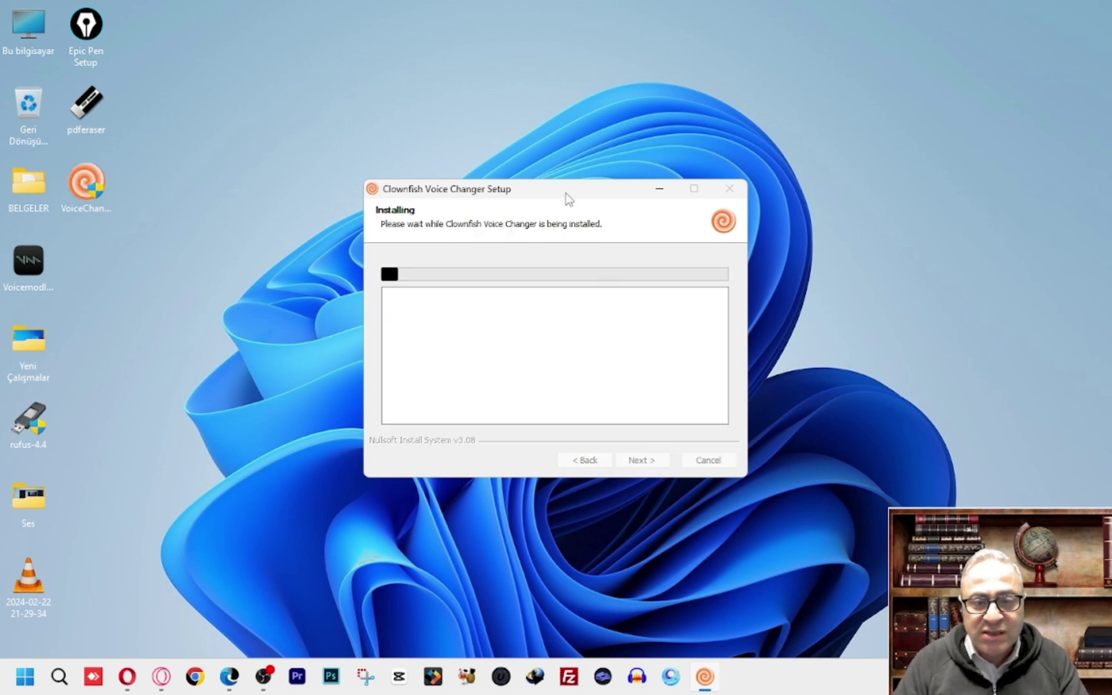
left_click_drag(558, 191, 506, 63)
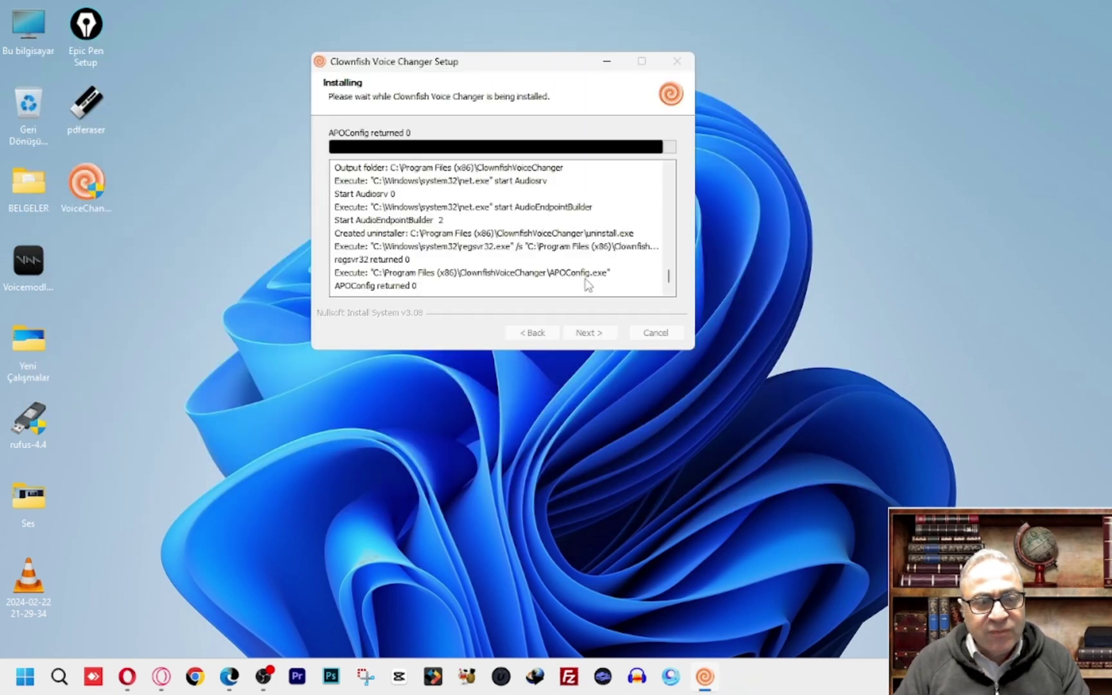
left_click(589, 332)
left_click(589, 332)
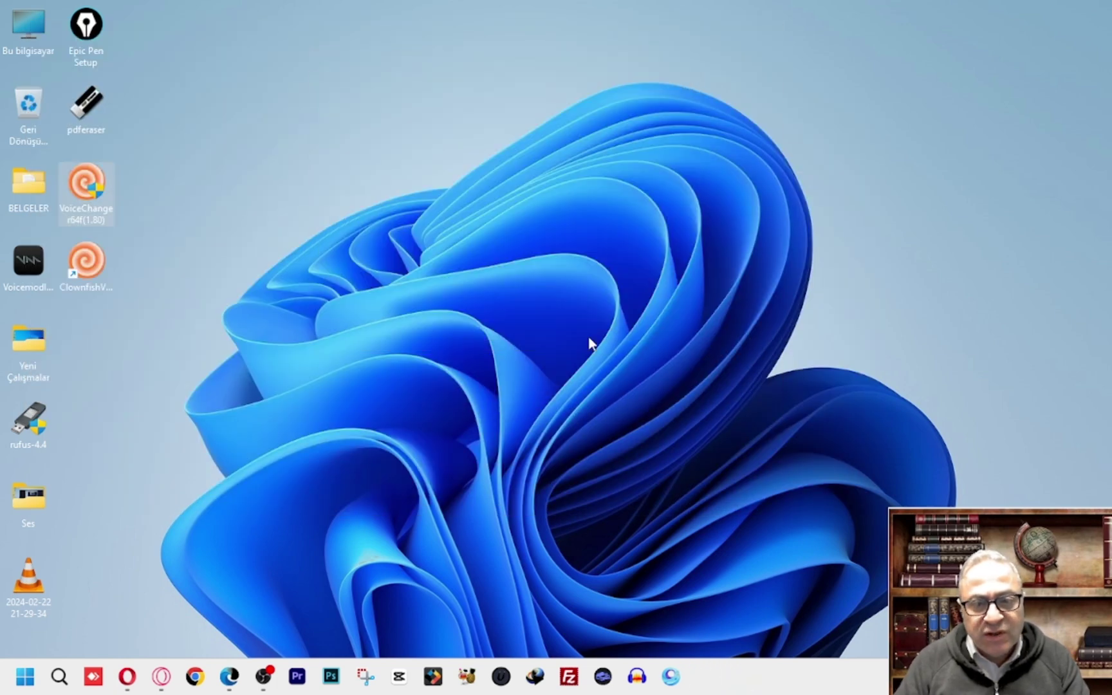
Move the ClownfishVoiceChanger shortcut to a free area of the desktop and launch the program, declining the 1.81 update
left_click_drag(86, 261, 317, 106)
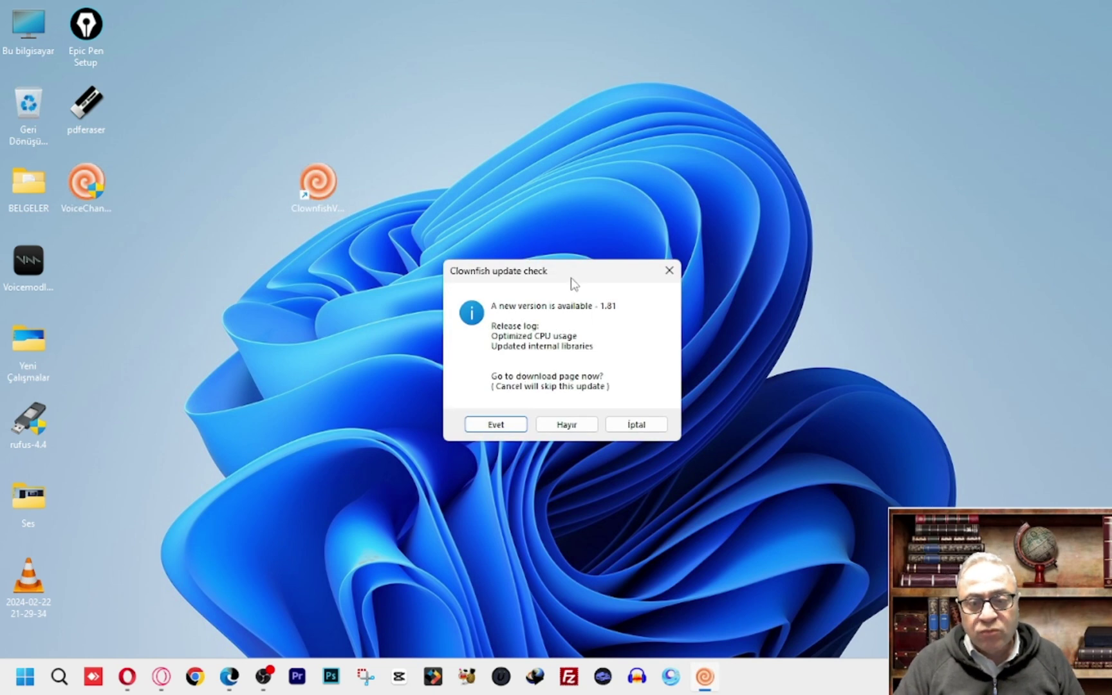
left_click_drag(570, 278, 573, 198)
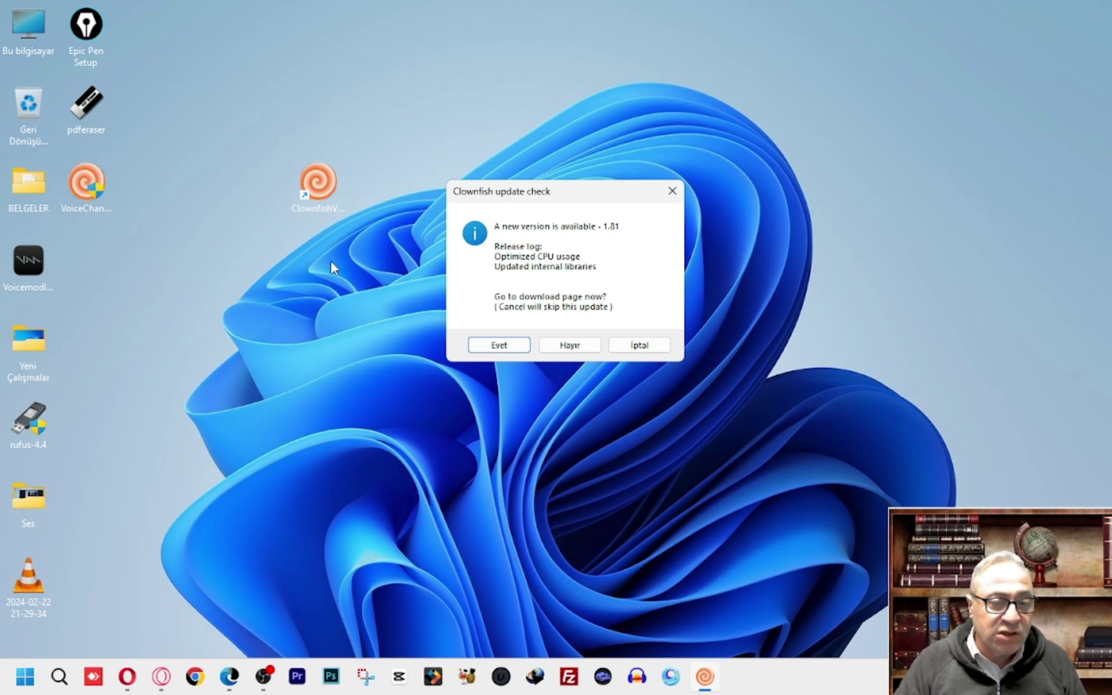
left_click(568, 350)
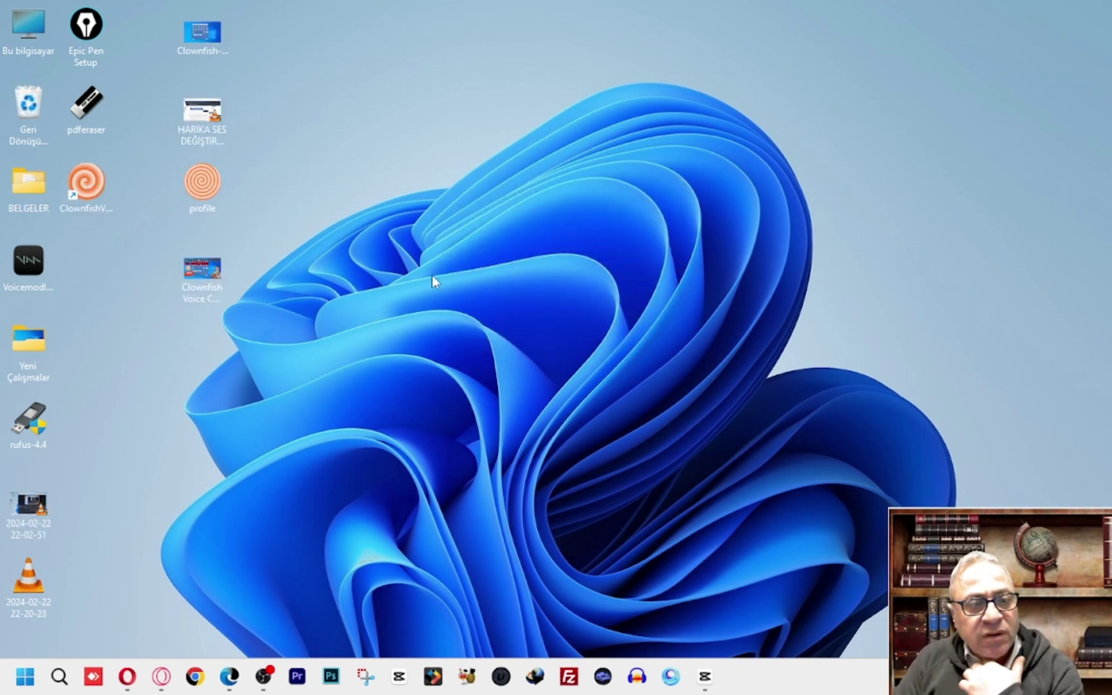
Place the ClownfishVoiceChanger shortcut in a free area of the desktop and check the running program's main menu
left_click_drag(95, 196, 368, 52)
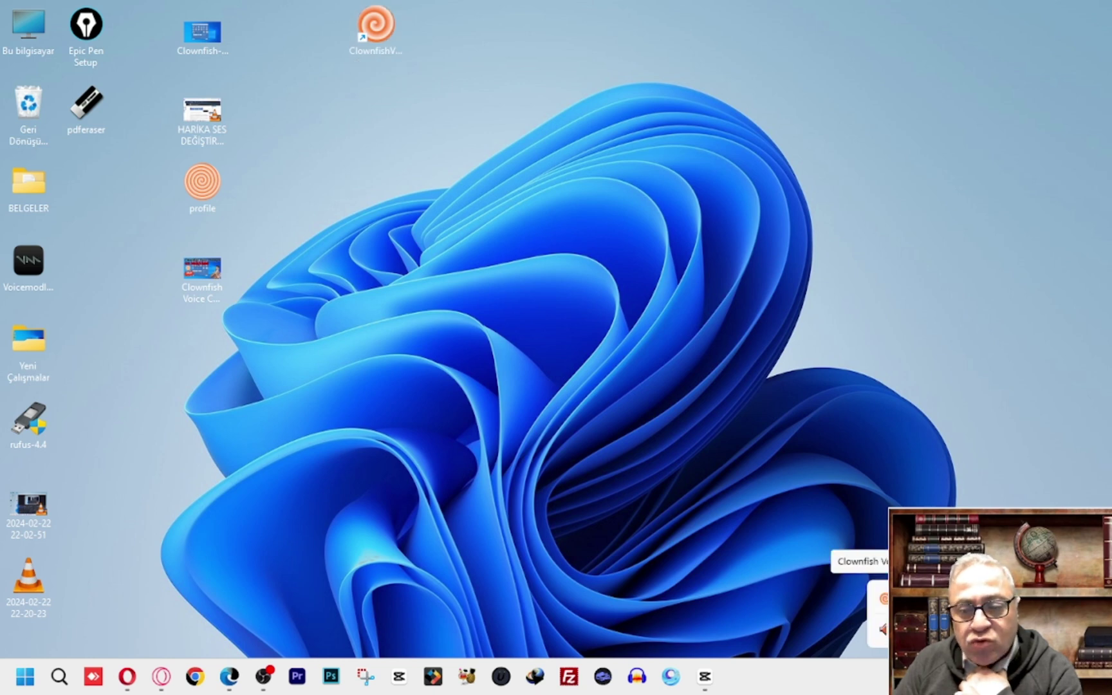
right_click(883, 599)
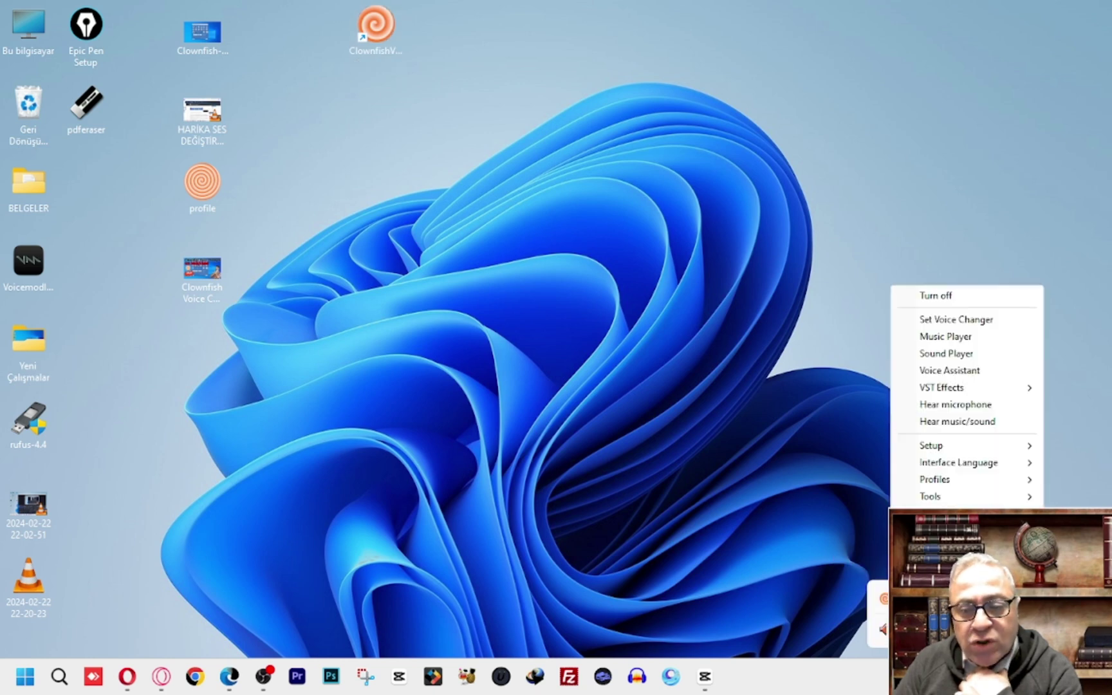
left_click(689, 484)
left_click_drag(376, 29, 321, 96)
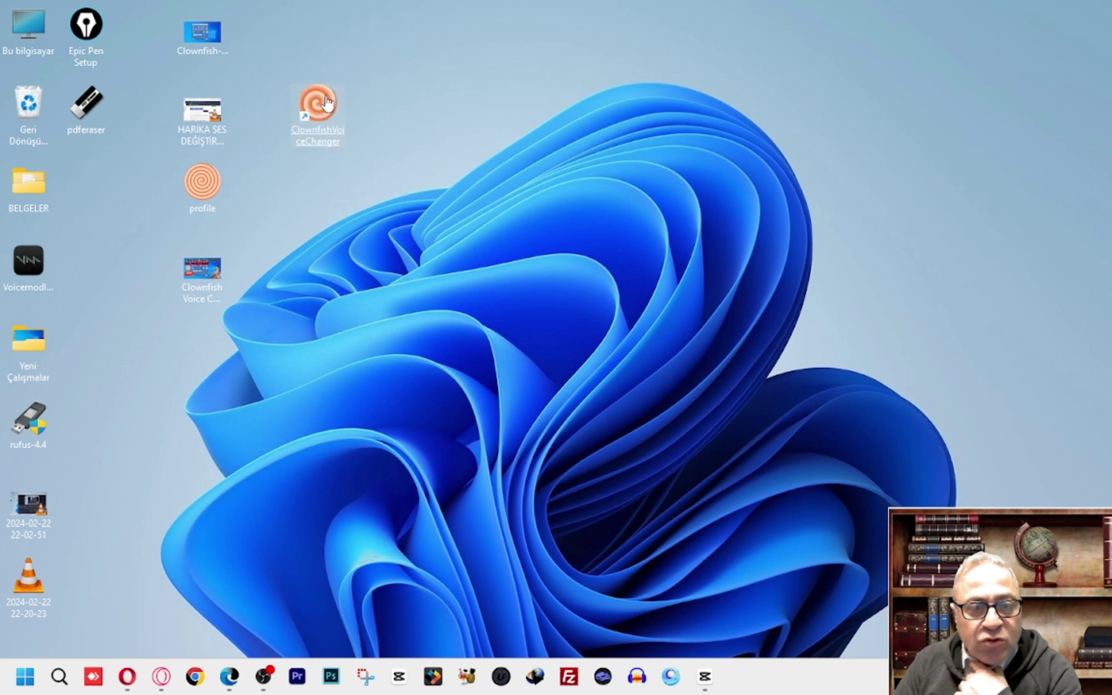
Open the System Integration setup, check which microphones have the voice changer installed, and close it
double_click(315, 103)
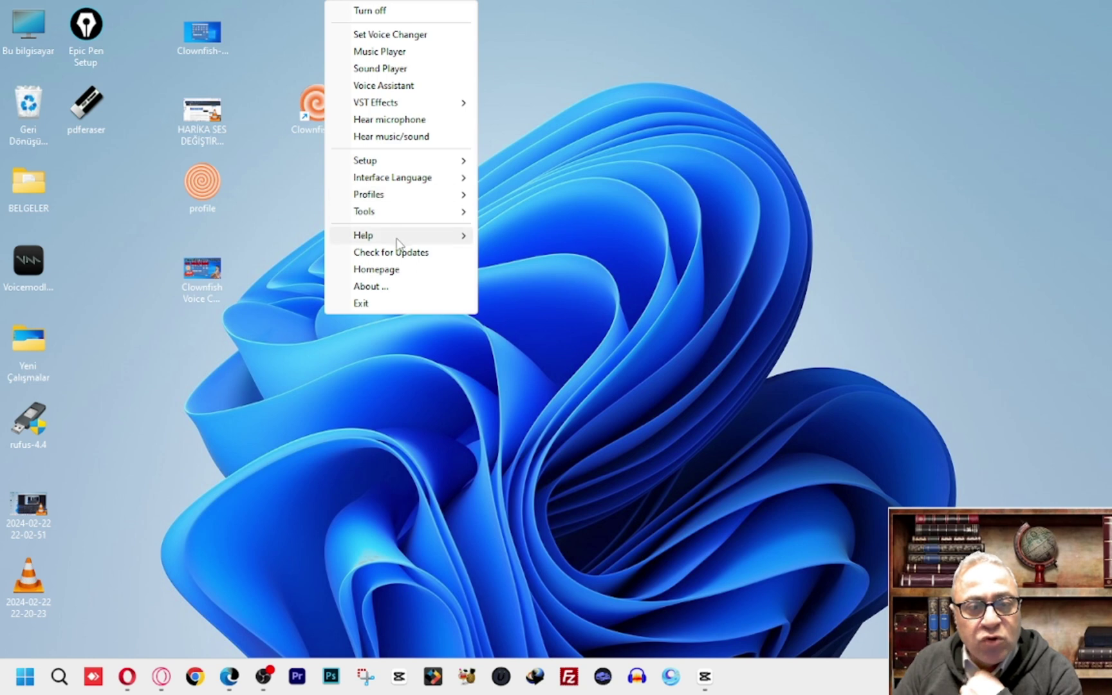
mouse_move(364, 166)
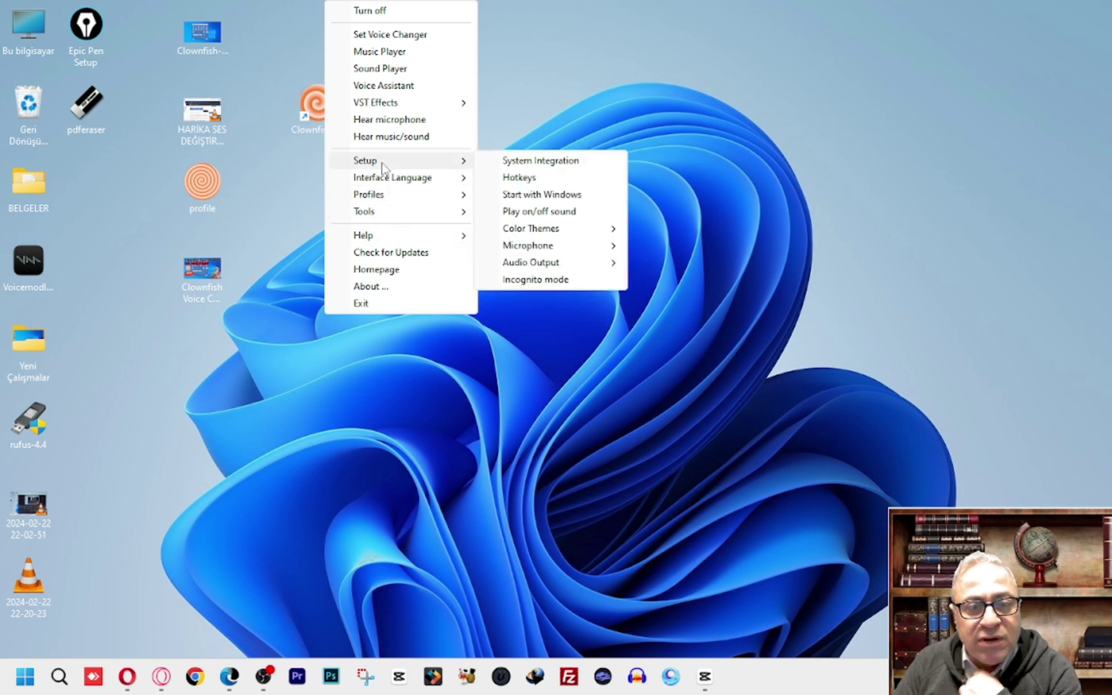
left_click(519, 166)
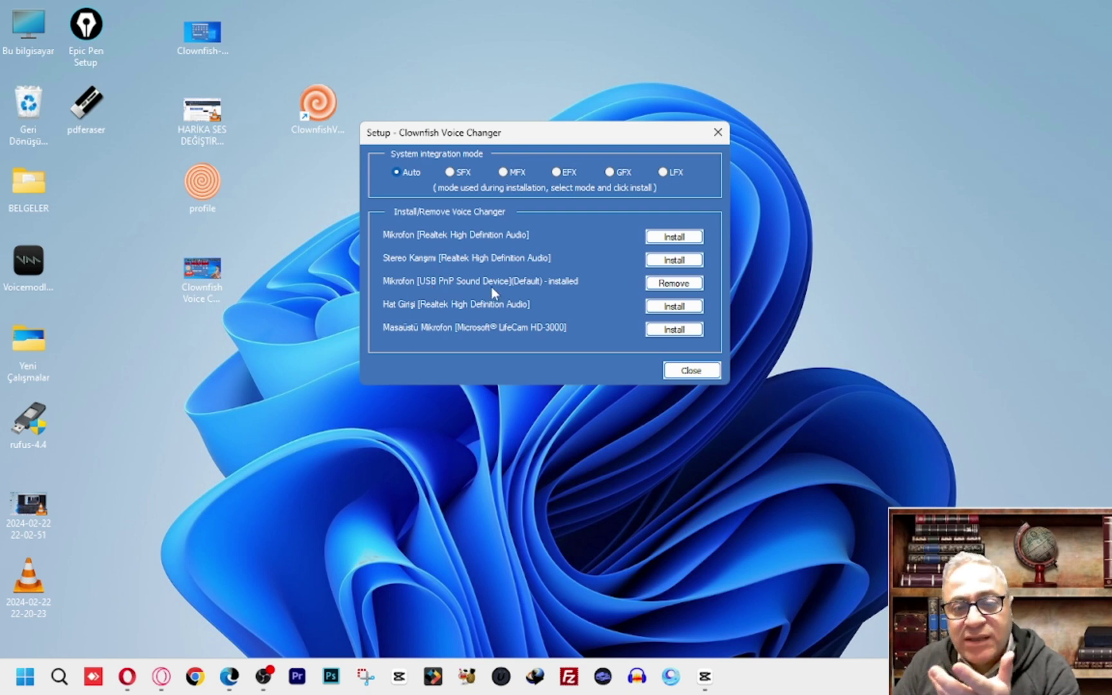
left_click(687, 373)
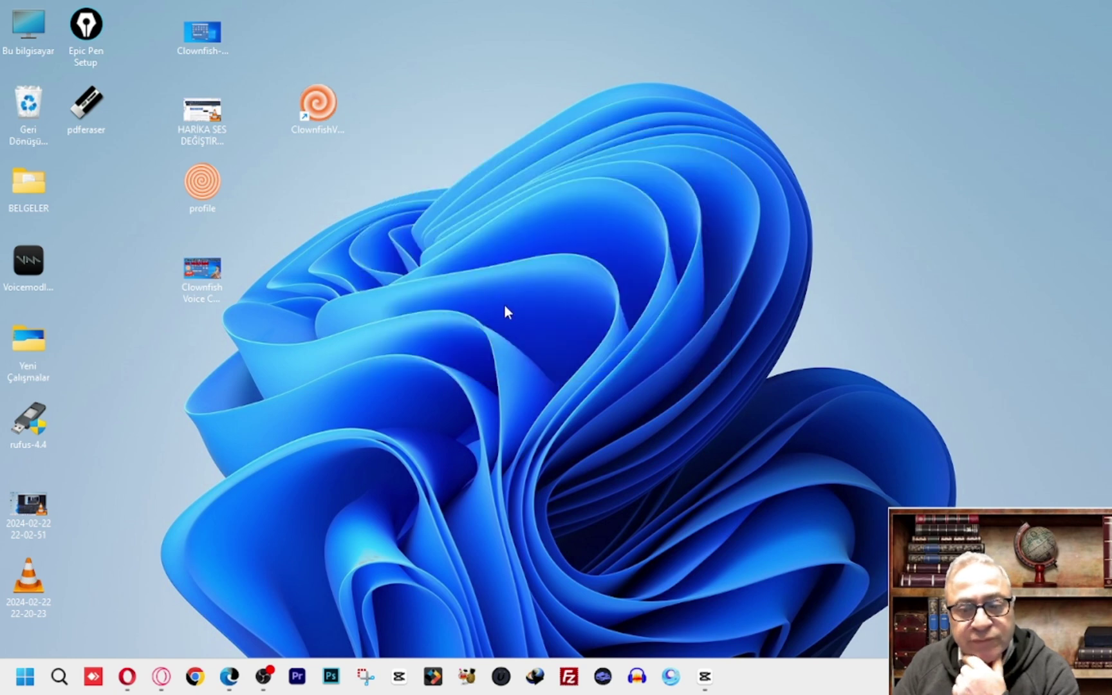
Open the Set Voice Changer window and move it toward the middle of the screen
double_click(325, 110)
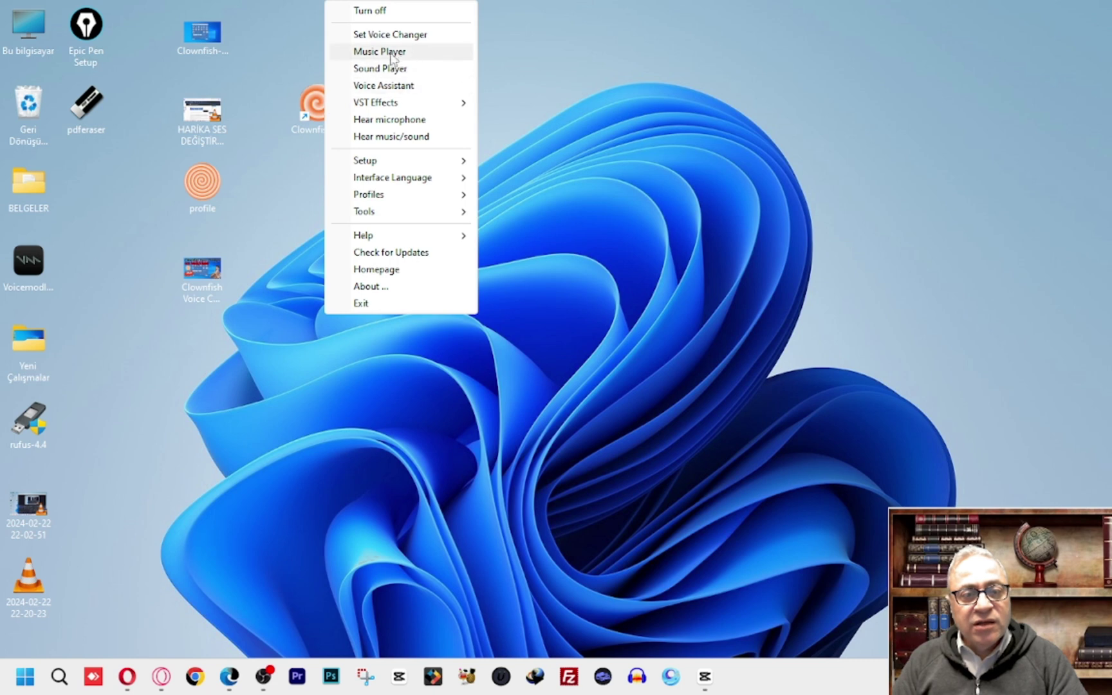
left_click(417, 36)
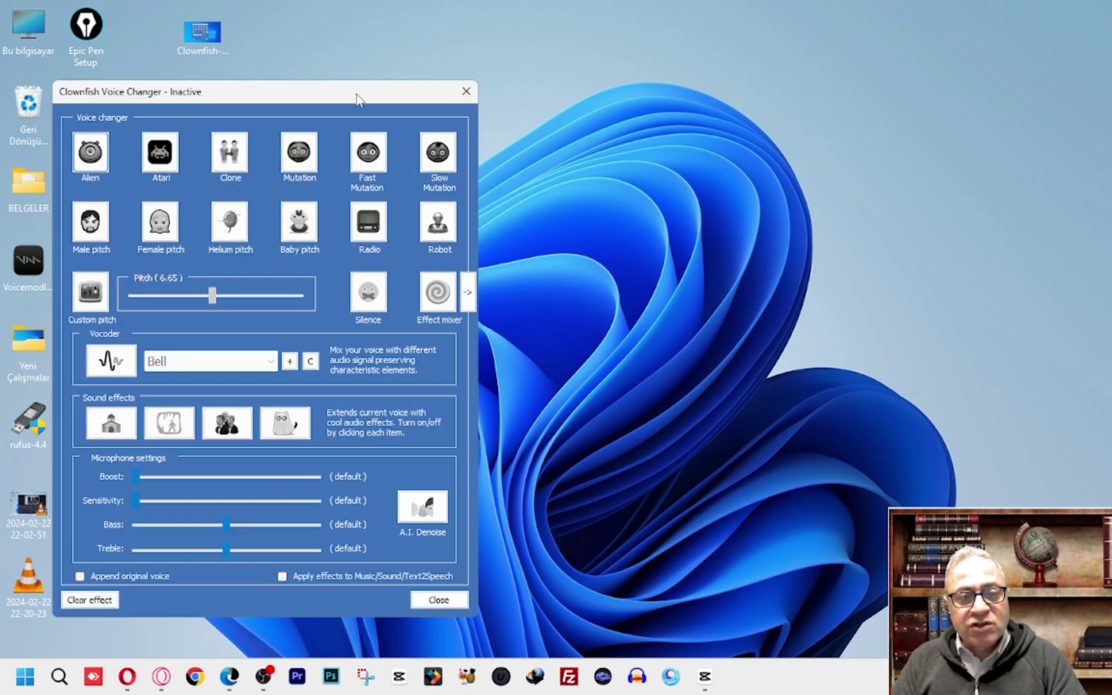
left_click_drag(361, 94, 623, 52)
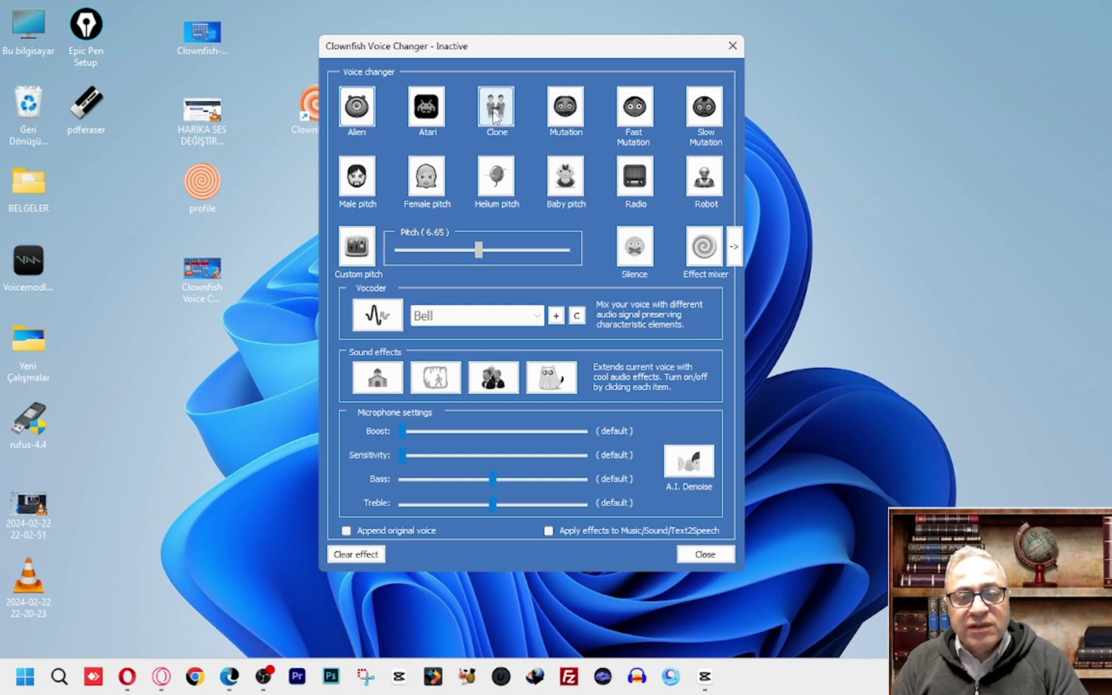
Try the Mutation, Baby pitch, Helium pitch and Female pitch voice effects one after another
left_click(563, 114)
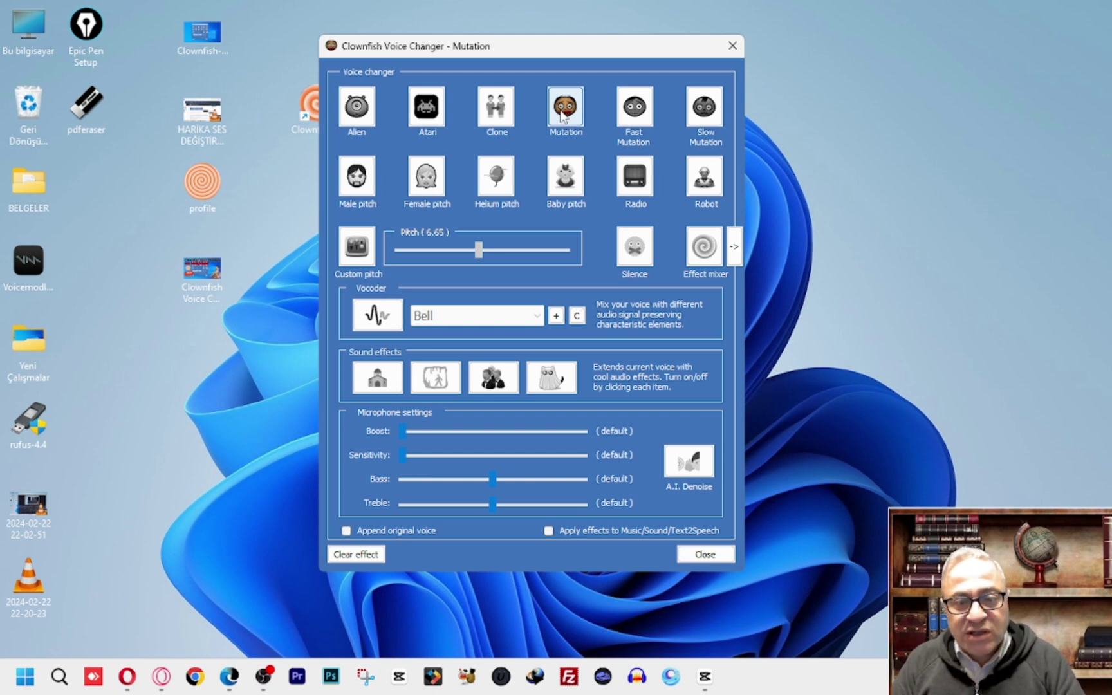
left_click(557, 182)
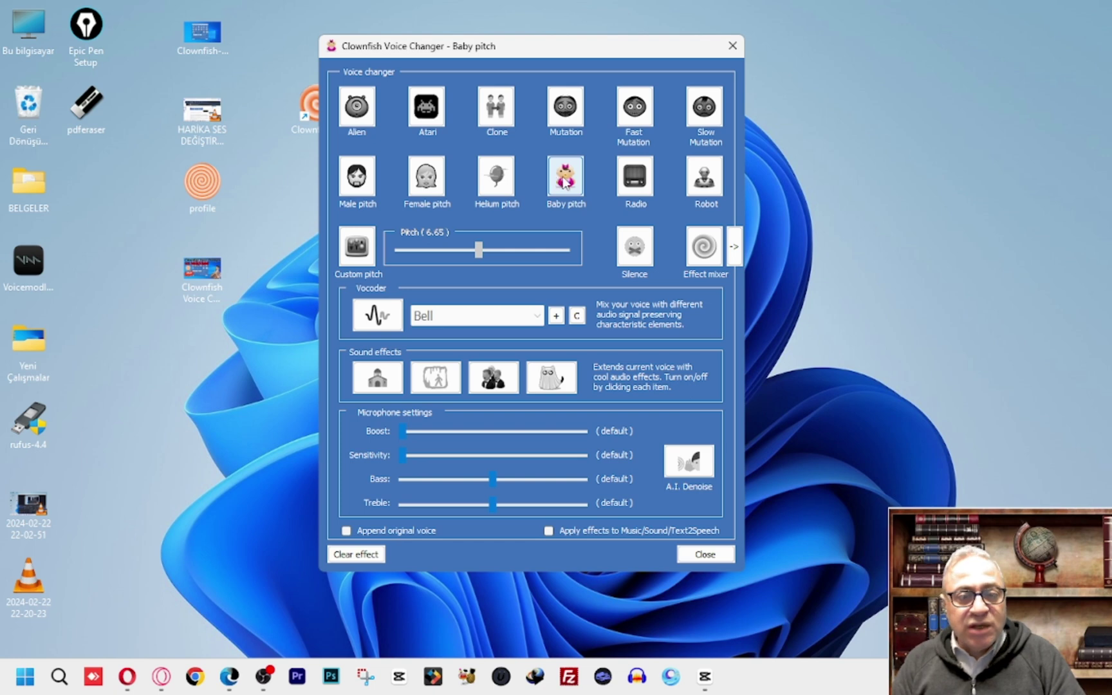
left_click(502, 185)
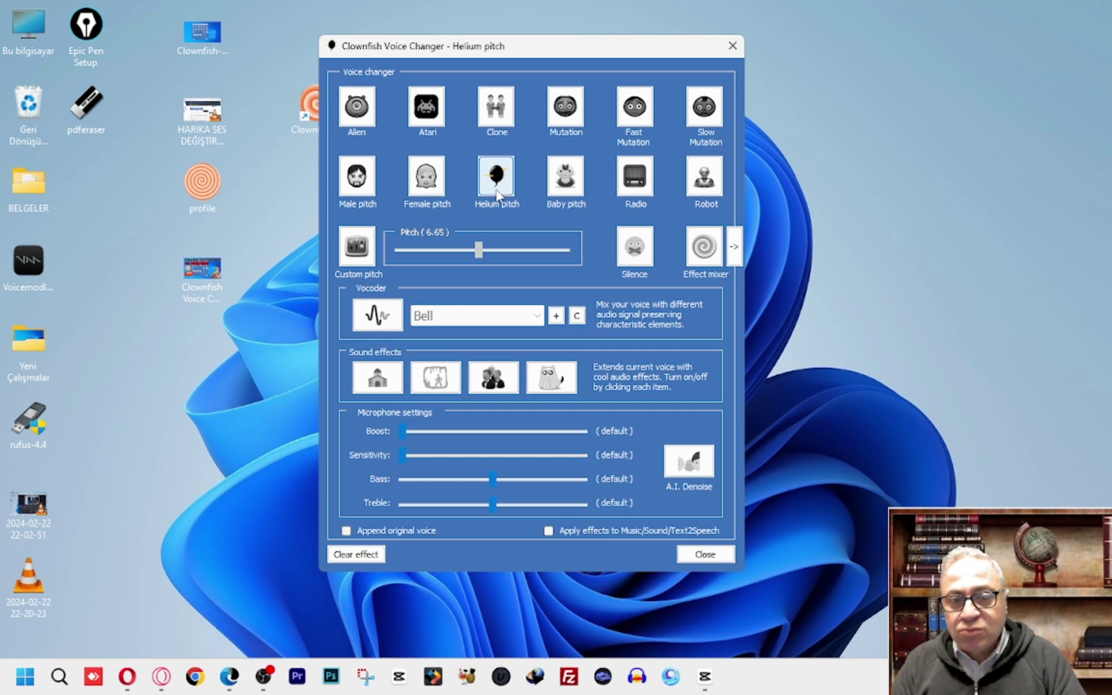
left_click(427, 177)
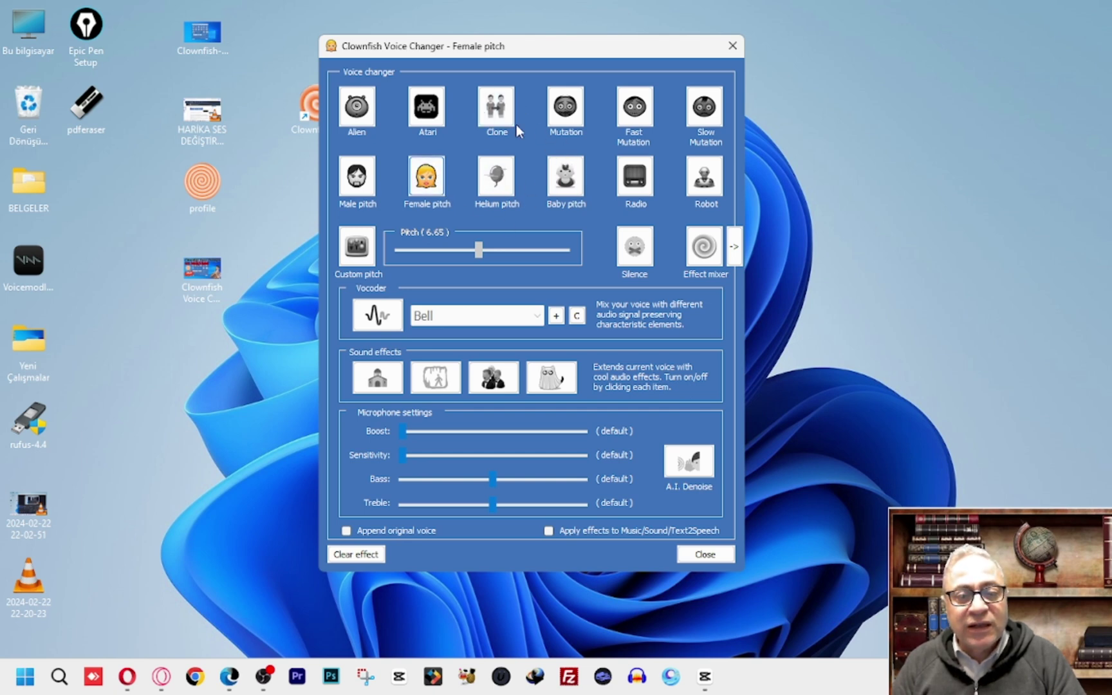
Try the Custom pitch effect at 6.45 and the Radio effect, and clear the active effect
left_click(360, 251)
mouse_move(478, 250)
left_mouse_down()
mouse_move(524, 255)
mouse_move(477, 252)
left_mouse_up()
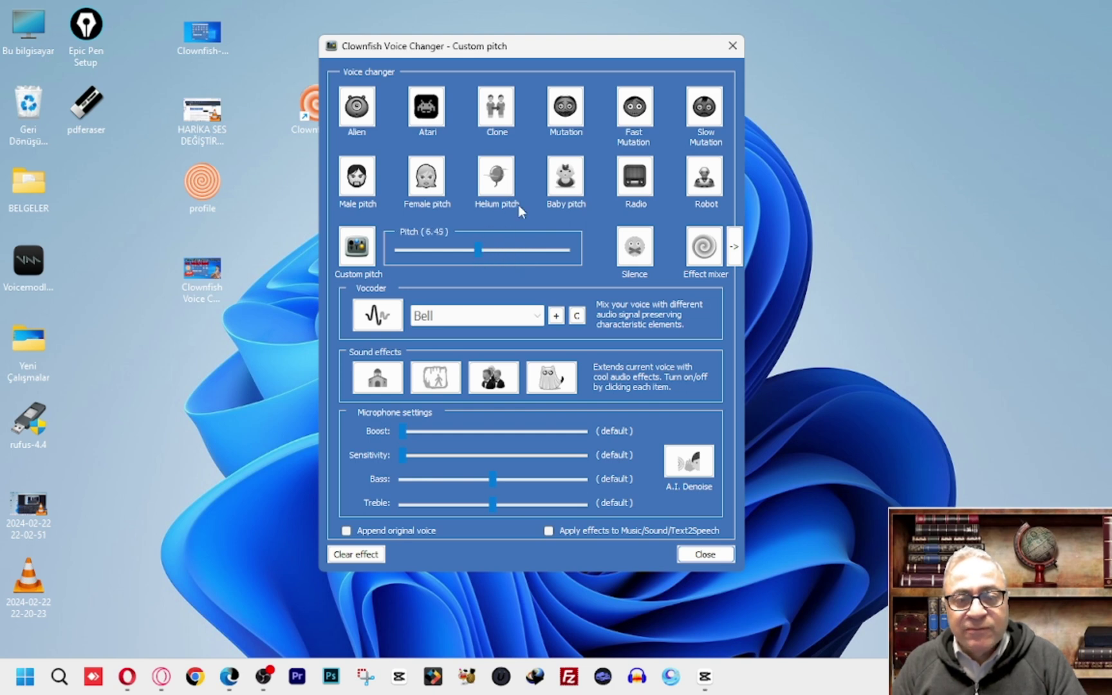
left_click(635, 181)
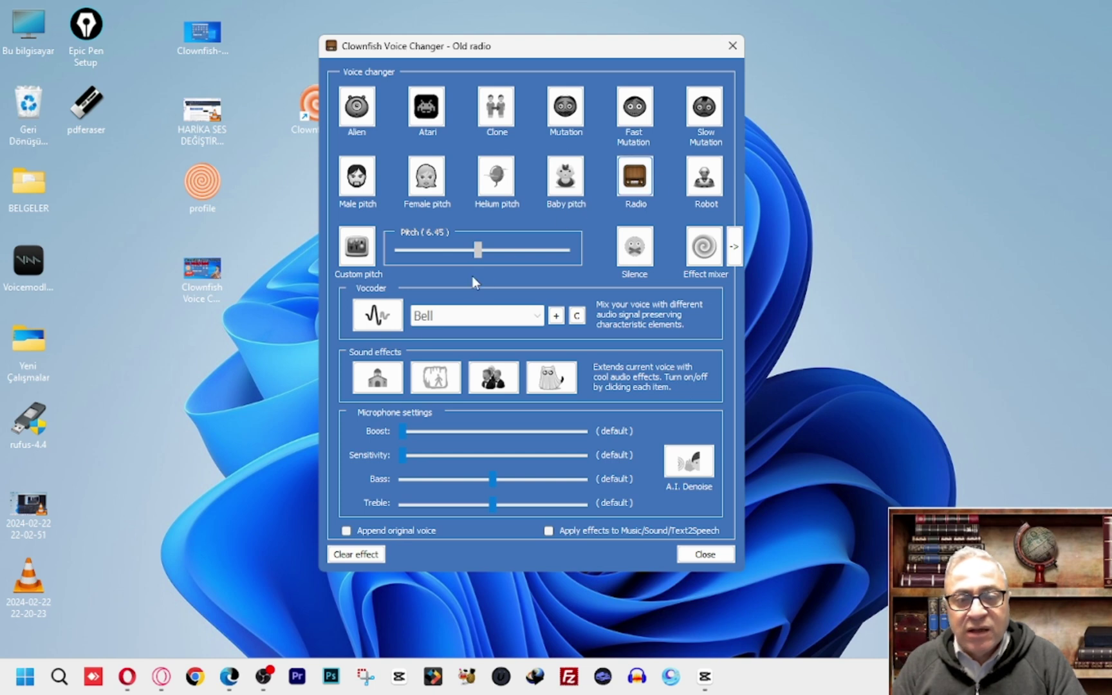
left_click(365, 555)
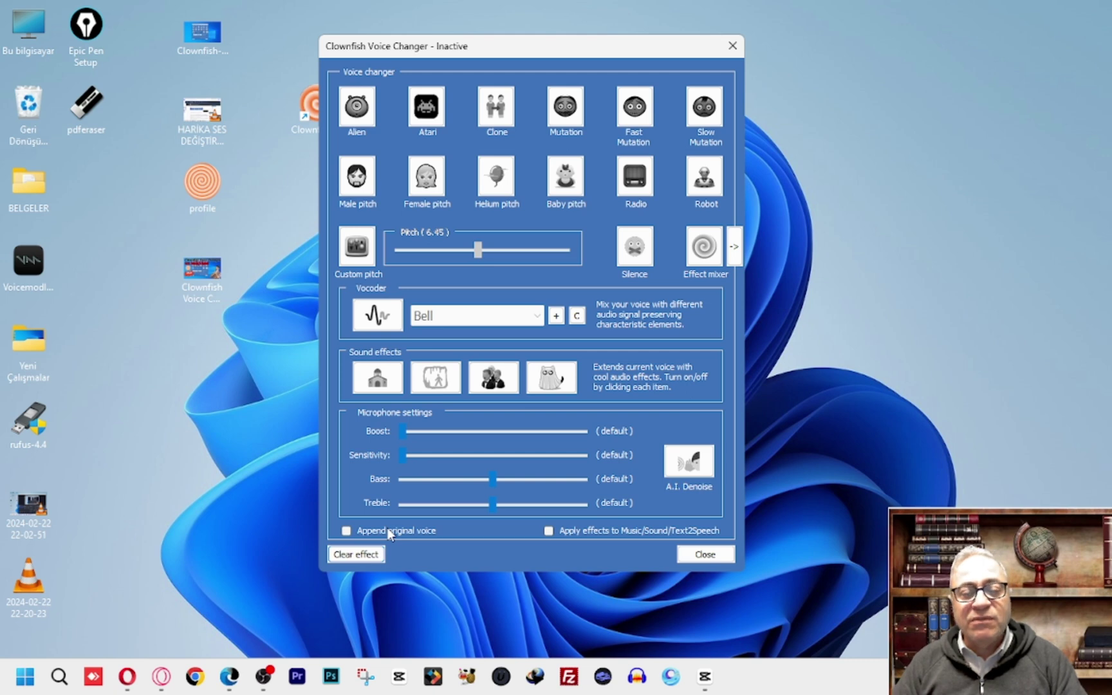
Expand the Effect mixer / Chainer to view its effect slots and collapse it again
left_click(735, 247)
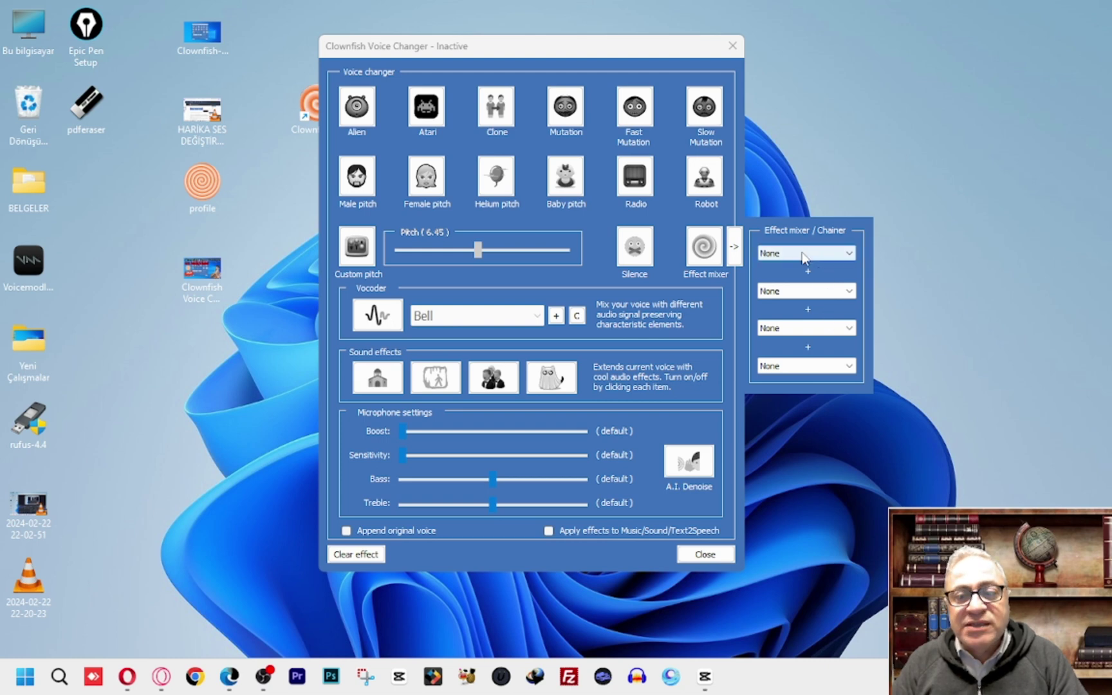
left_click(733, 251)
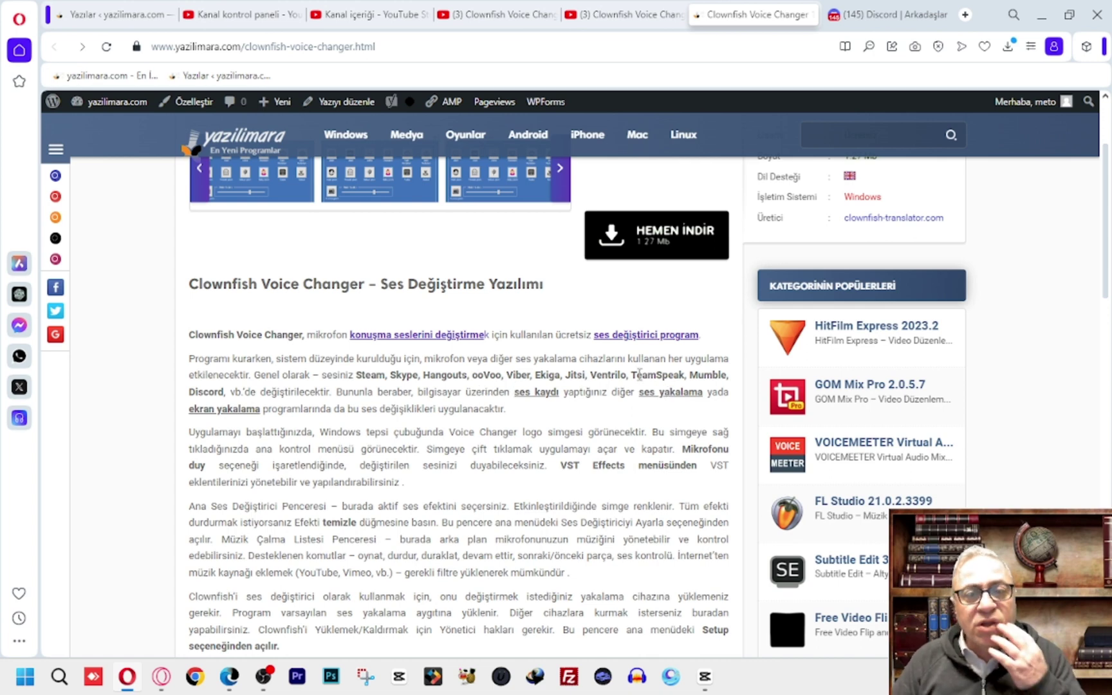
Switch to Discord in the browser and check the available input devices (Giriş Aygıtı) in the Ses ve Görüntü settings
left_click(886, 18)
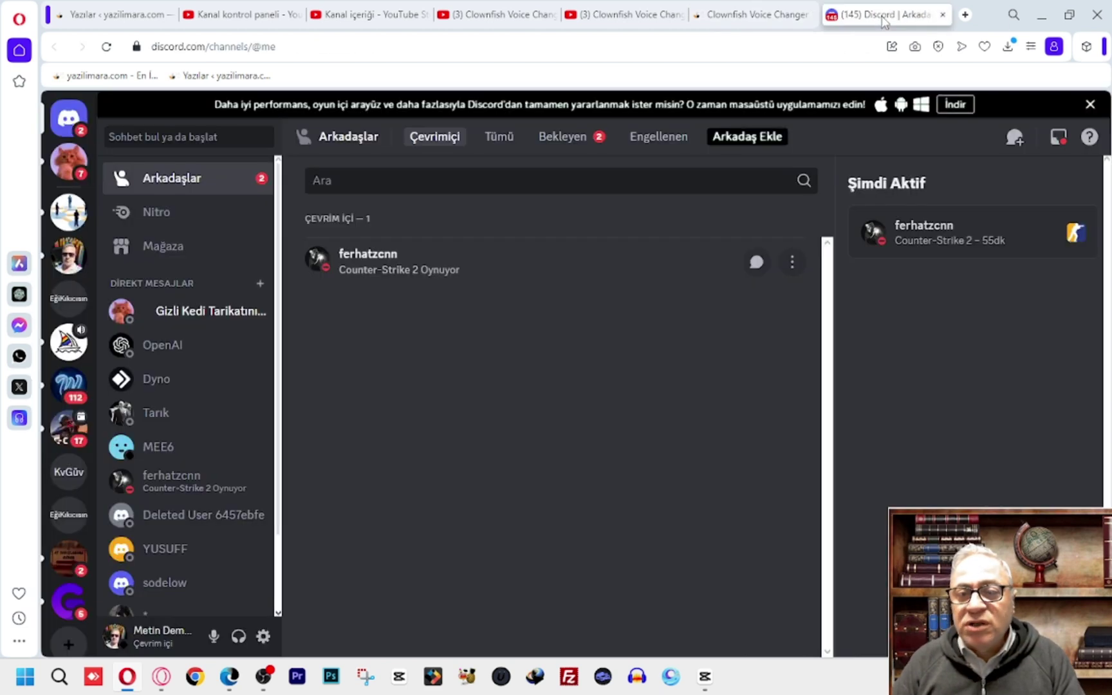
left_click(264, 636)
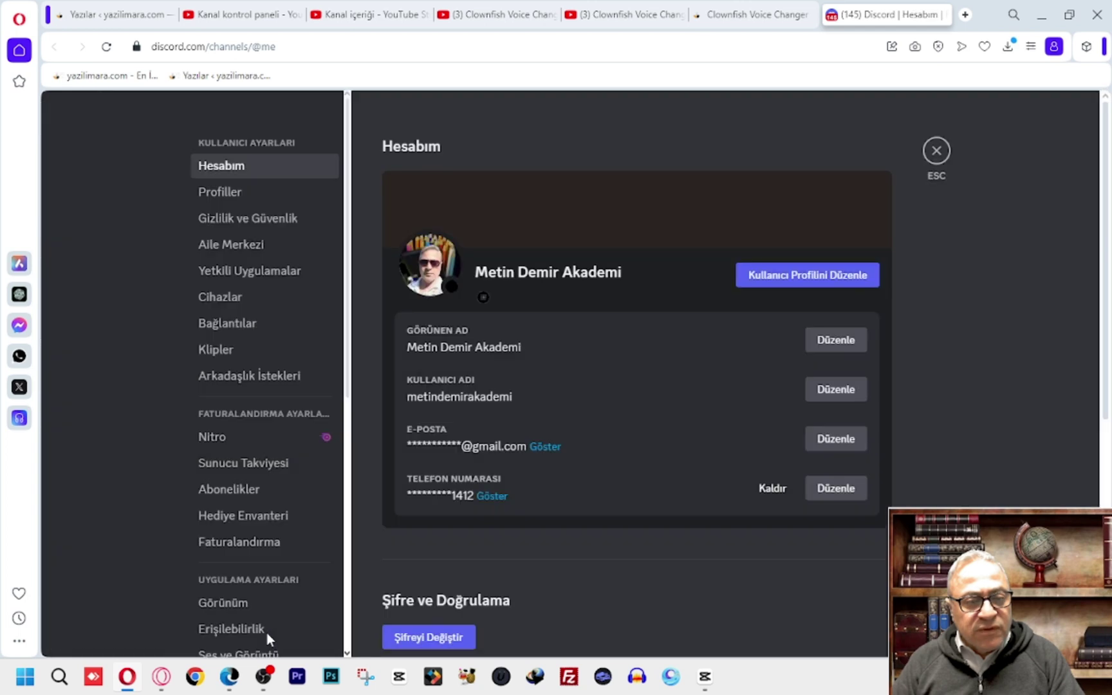
scroll(270, 521, "down", 4)
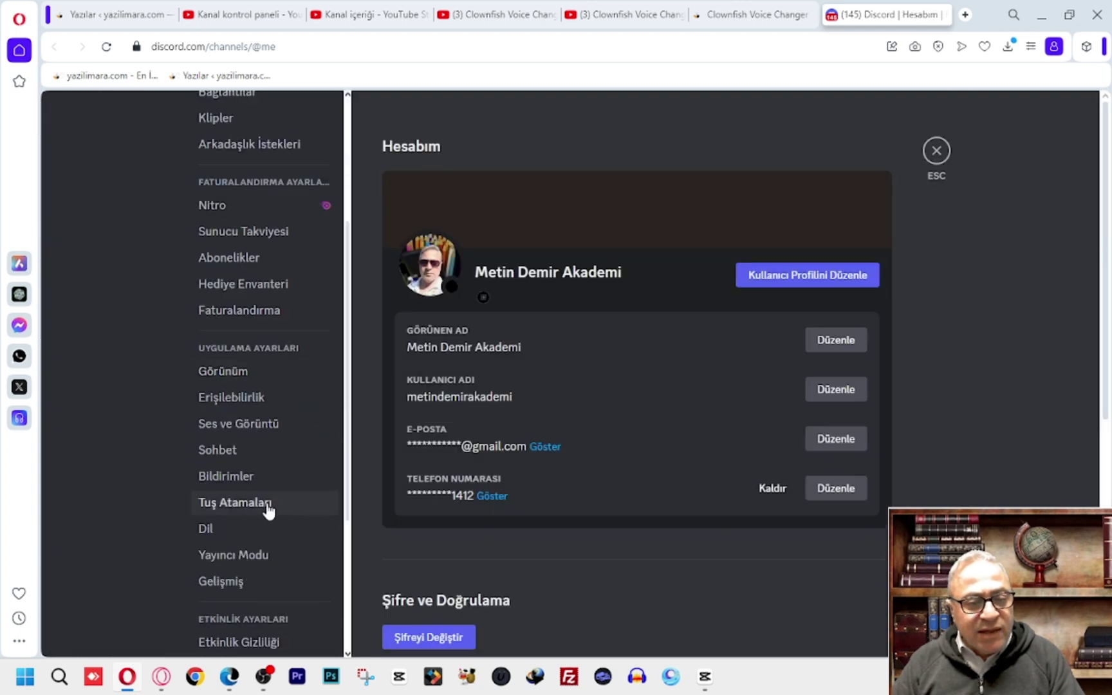
left_click(238, 425)
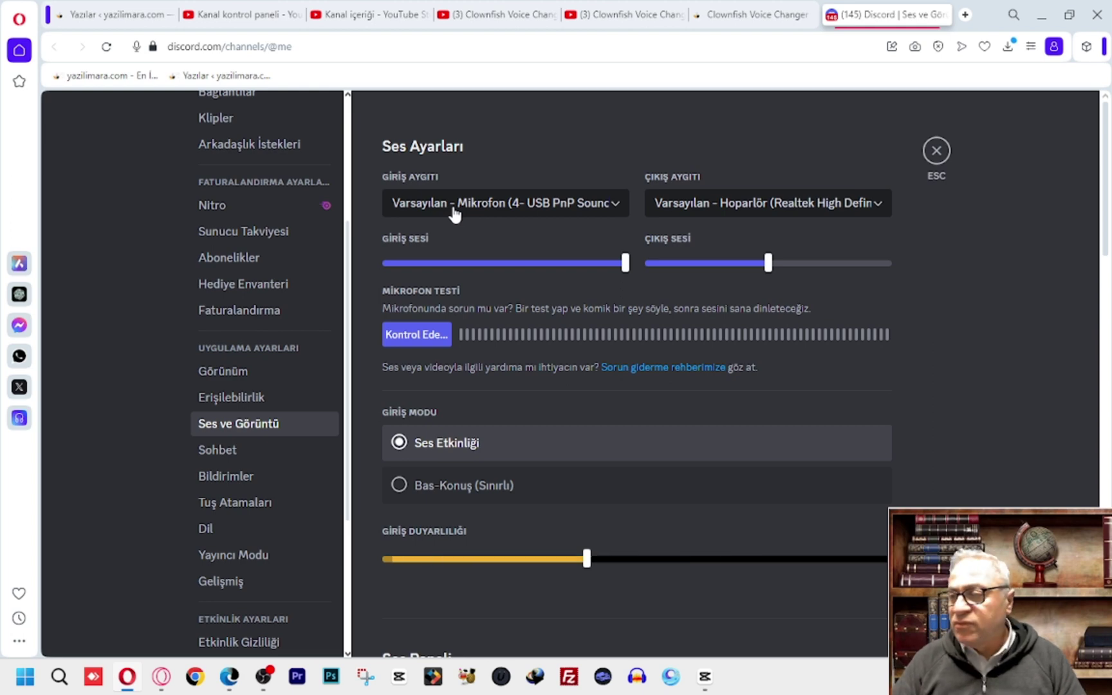
left_click(455, 215)
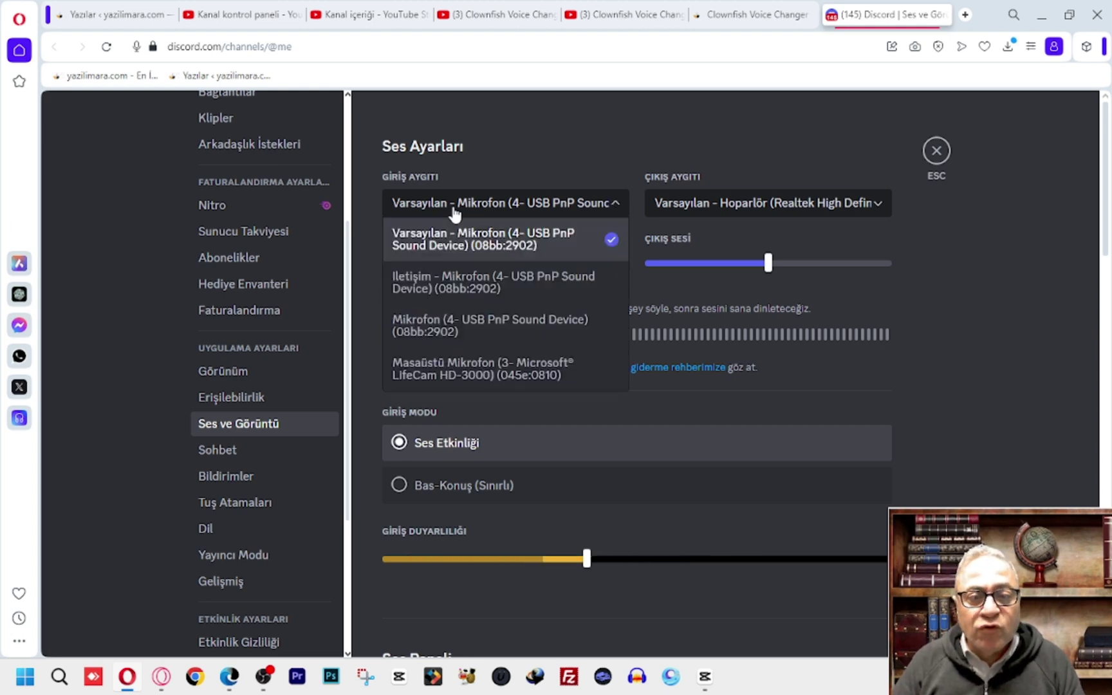
left_click(573, 132)
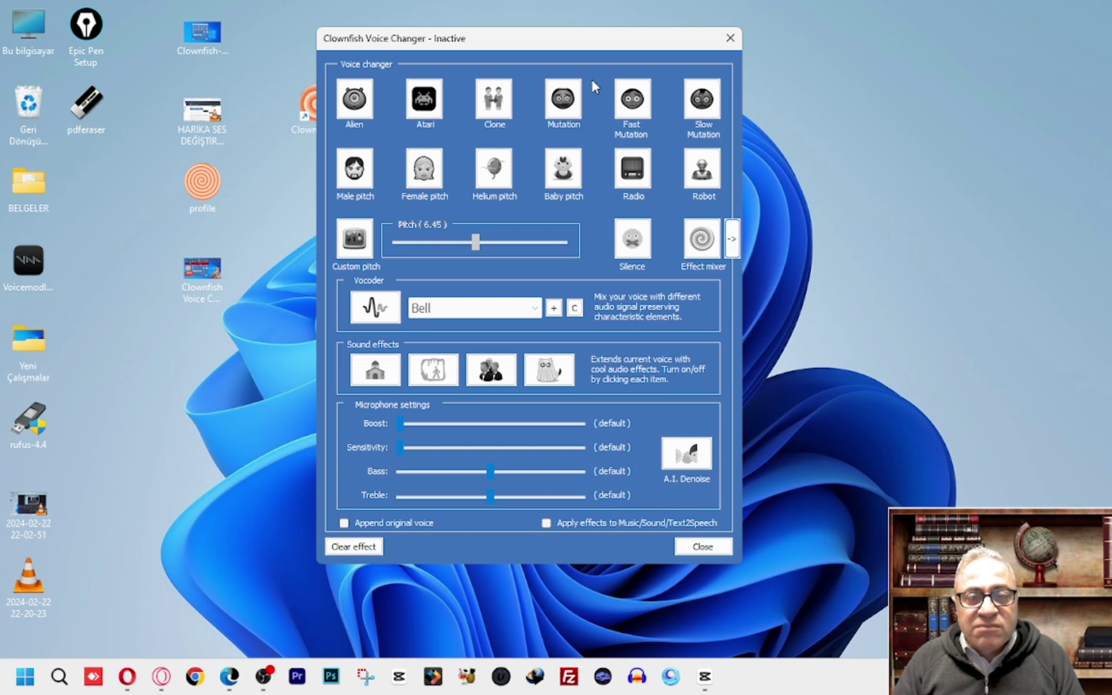
left_click_drag(555, 36, 598, 44)
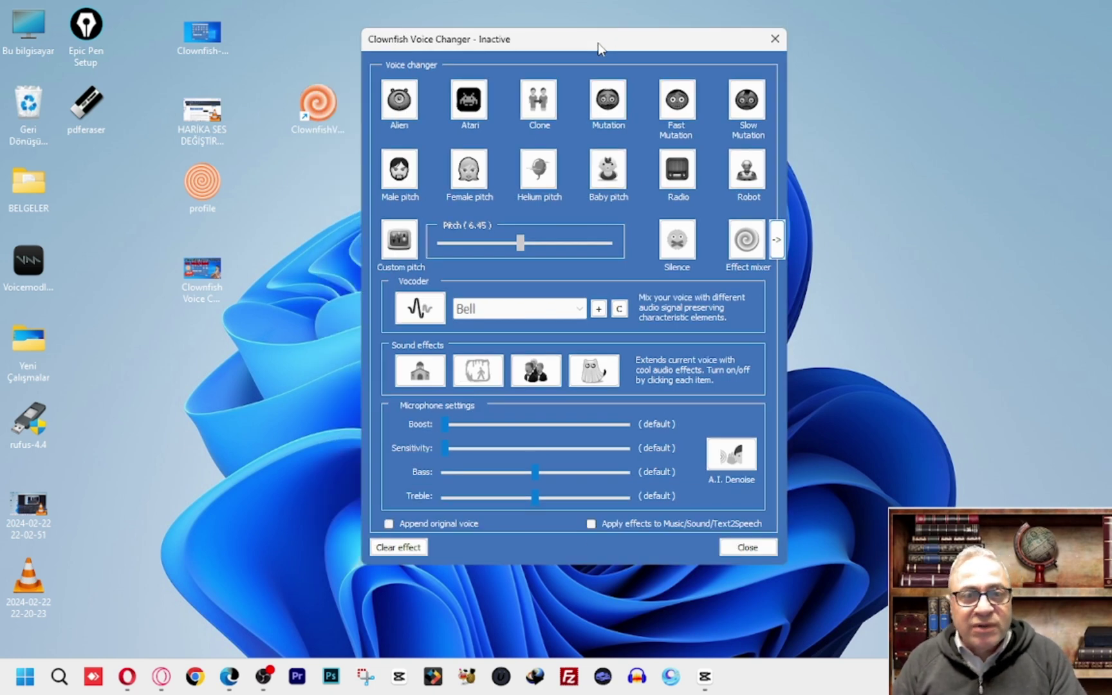